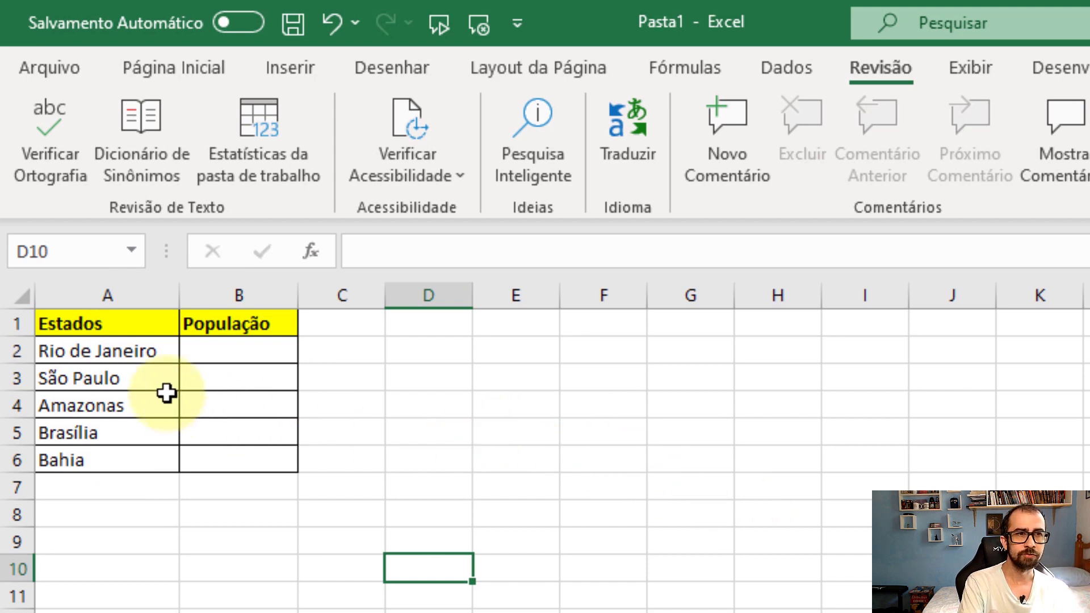
- Select the five state names in A2:A6, Rio de Janeiro through Bahia
left_click_drag(103, 347, 103, 461)
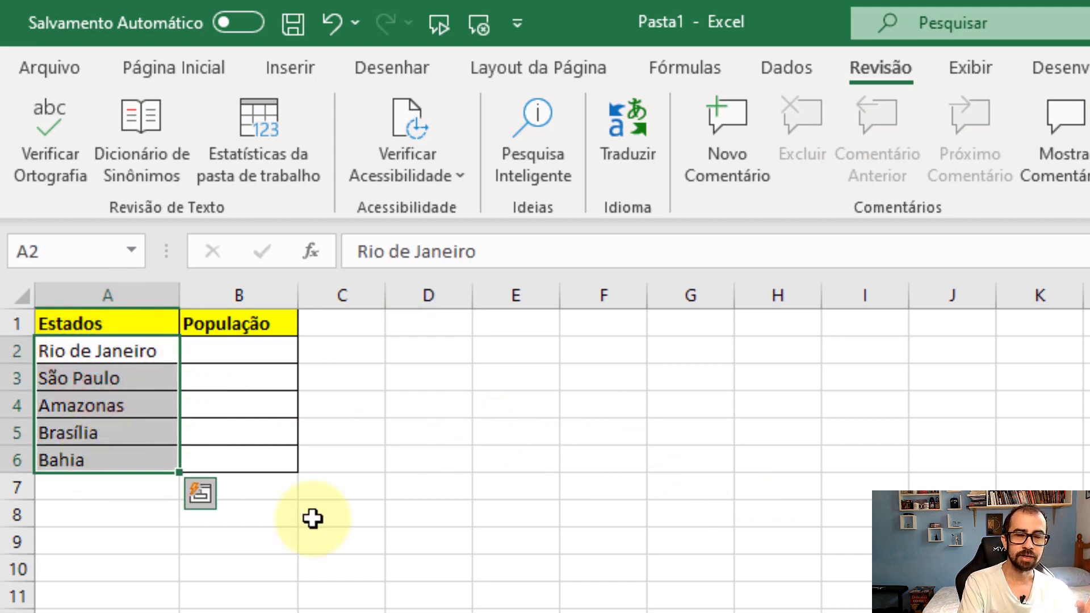
left_click(620, 501)
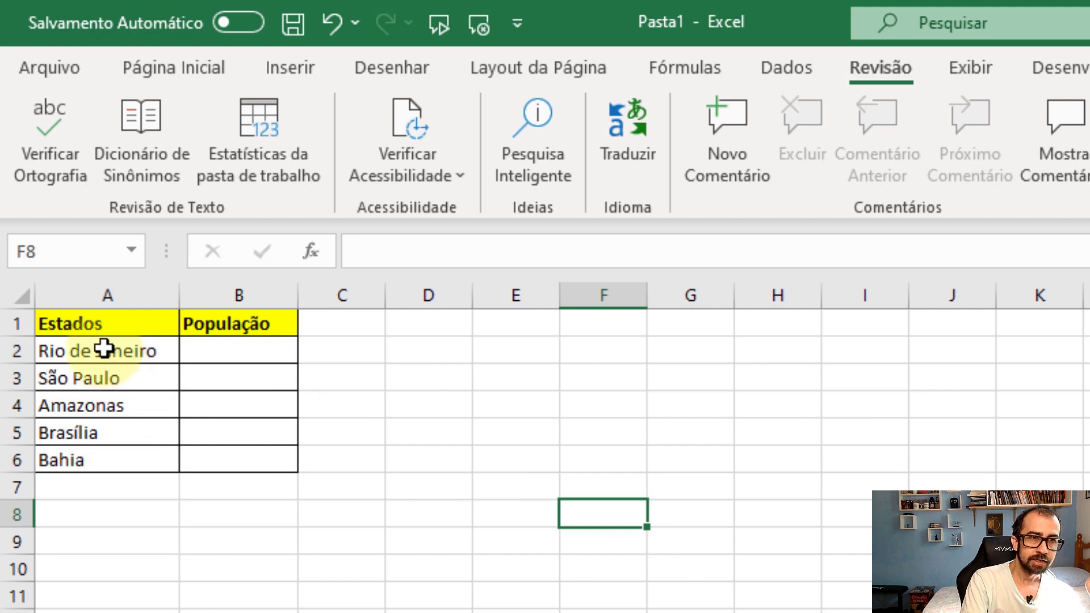
left_click_drag(103, 348, 103, 452)
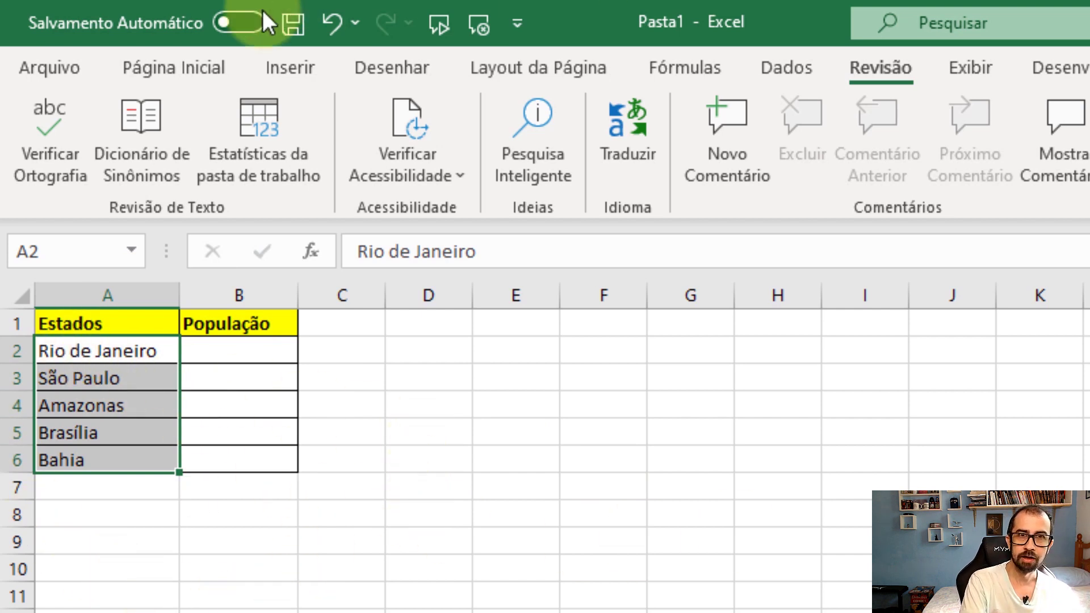
- Convert the selected states to the Geografia data type from the Dados tab
left_click(784, 69)
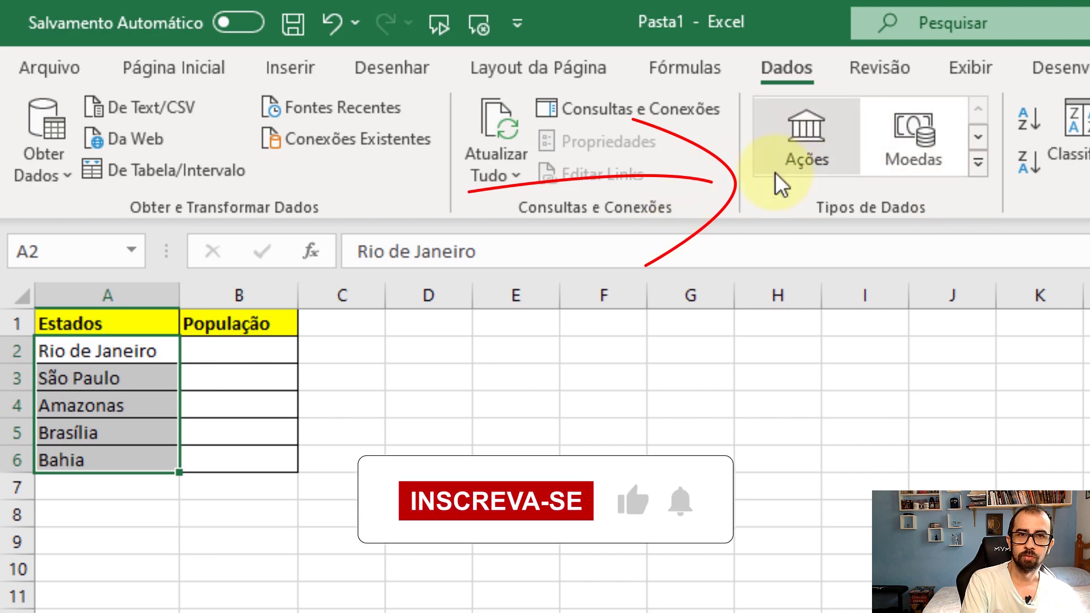
left_click(983, 161)
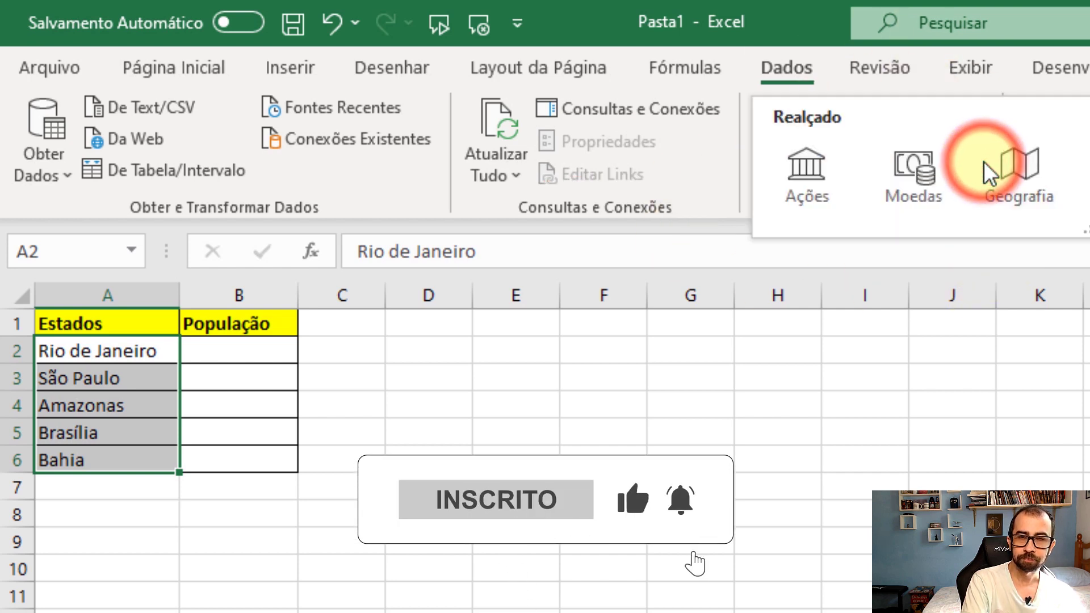
left_click(1018, 192)
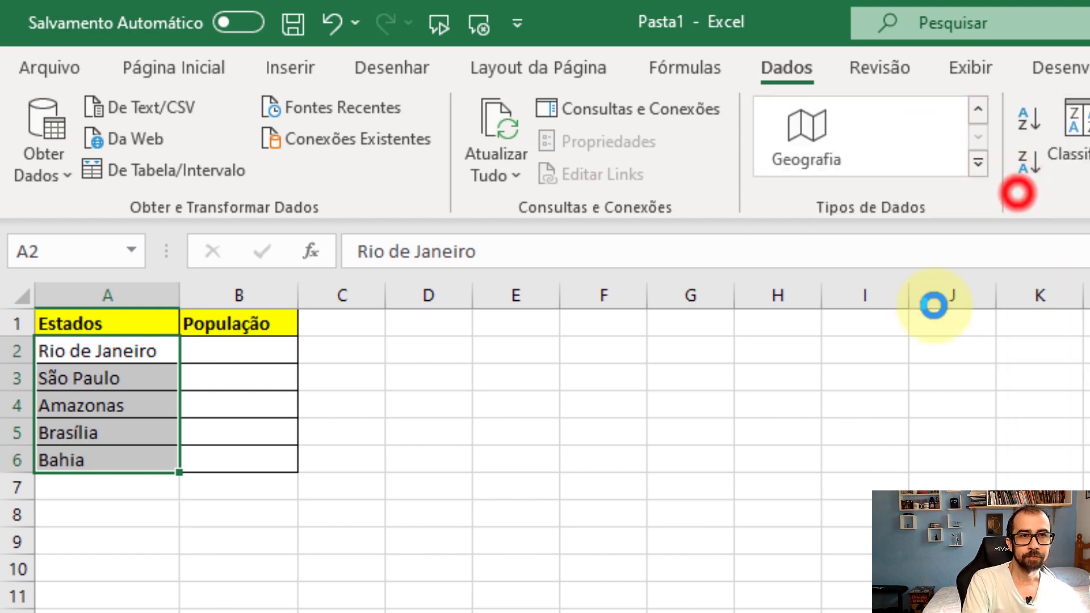
- Reselect the linked state cells A2 to A6
left_click(660, 534)
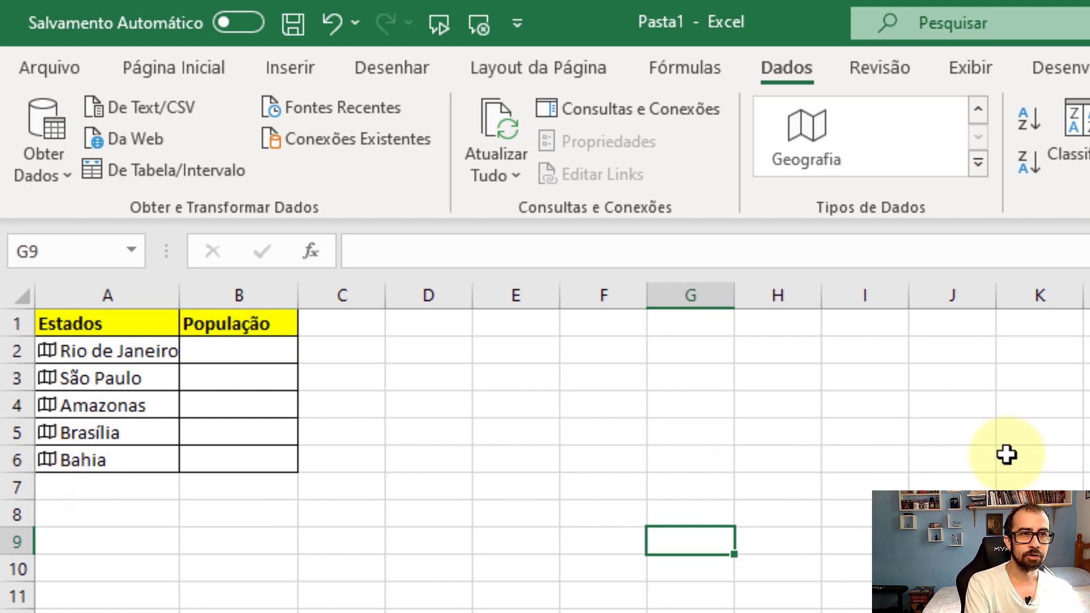
left_click(109, 351)
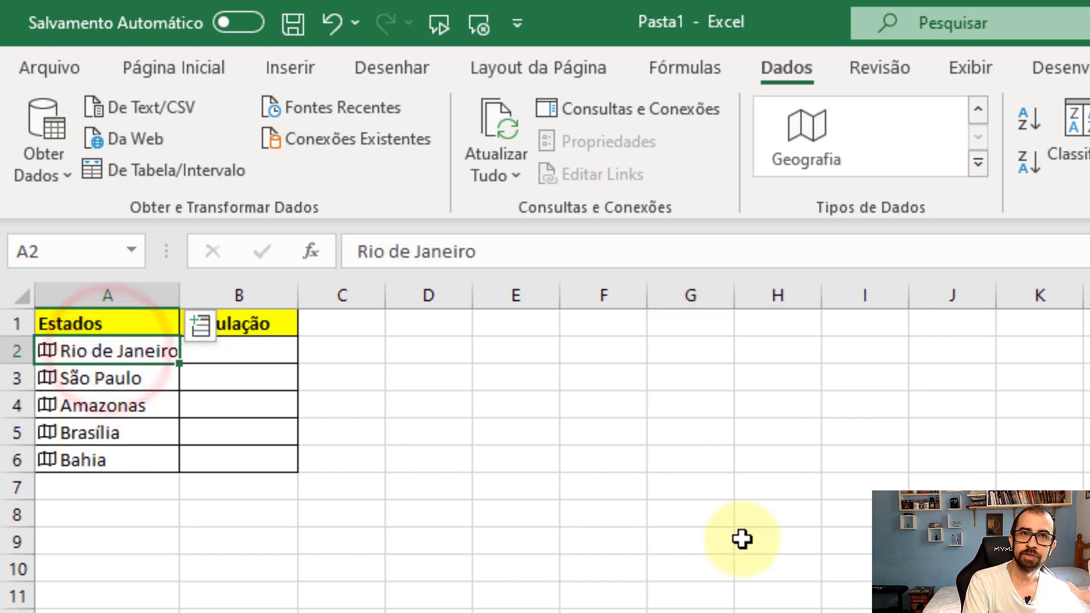
left_click_drag(114, 351, 118, 458)
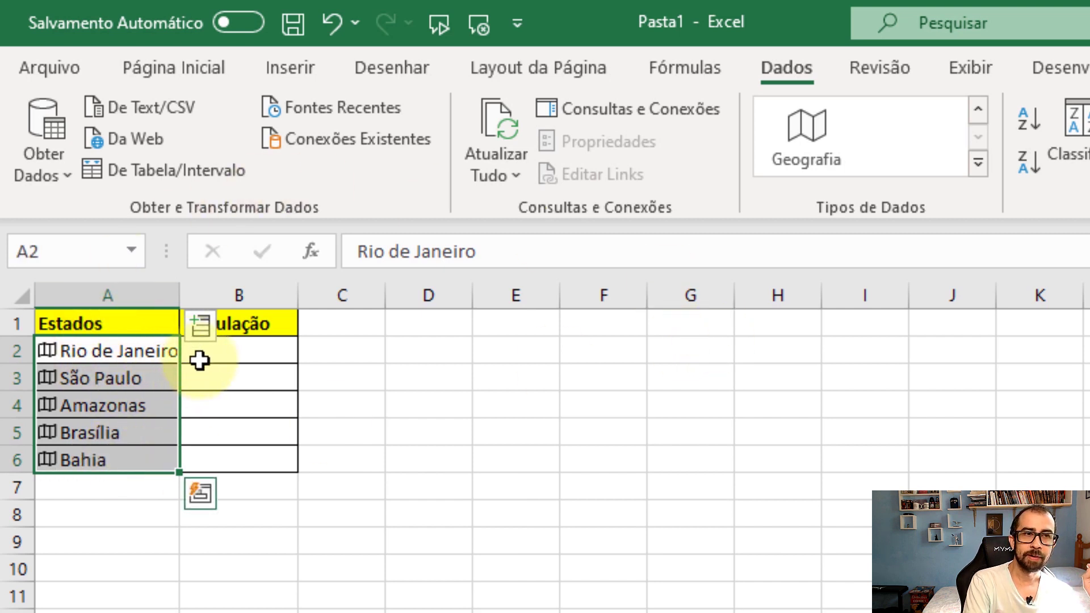
- Insert the População field from the Geografia data into column B
left_click(202, 328)
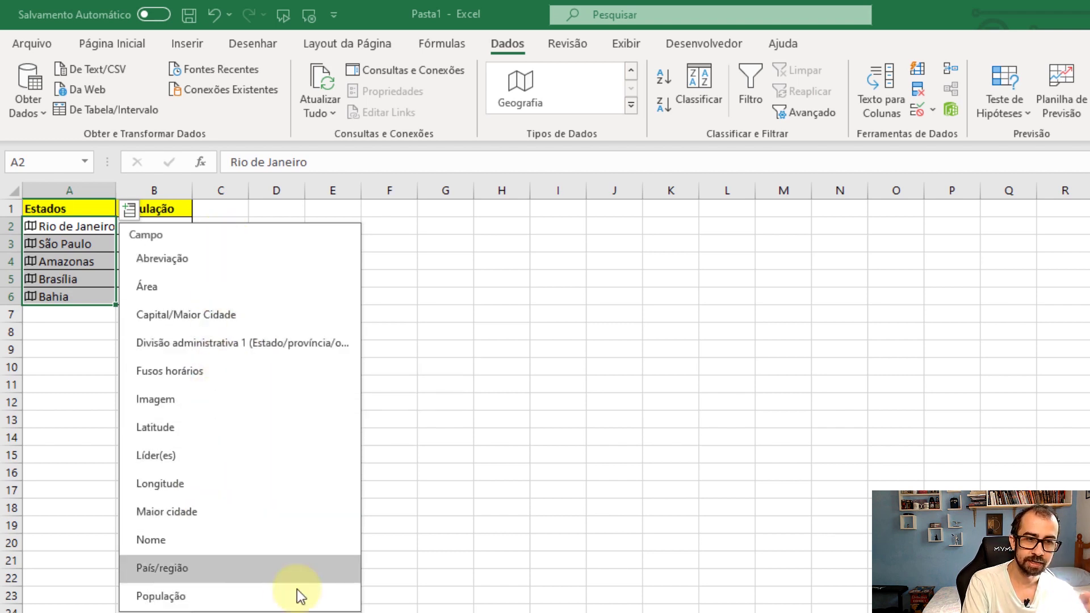
left_click(164, 596)
left_click(518, 314)
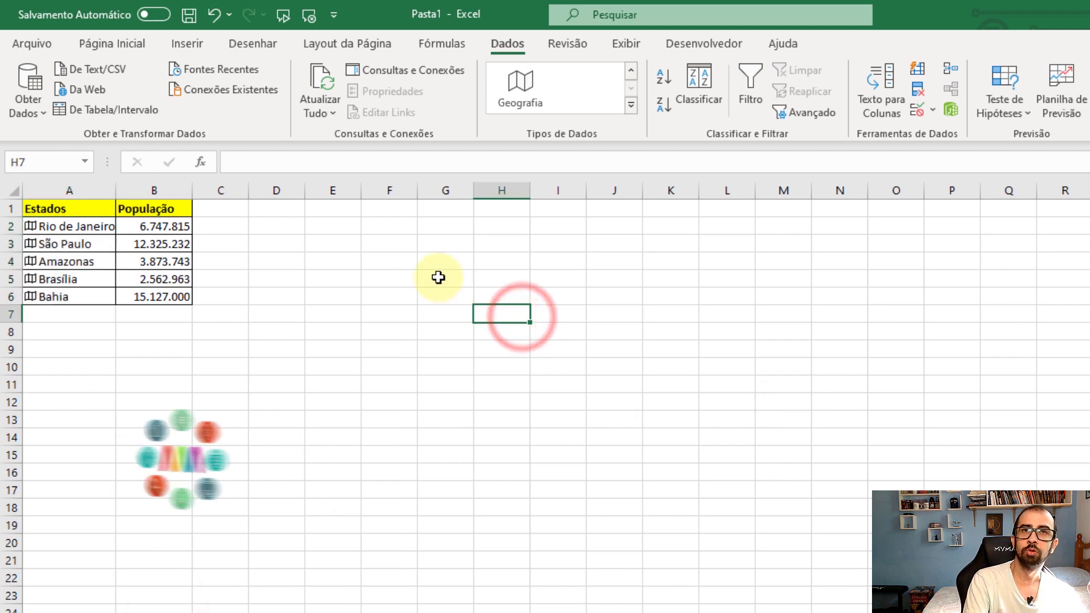